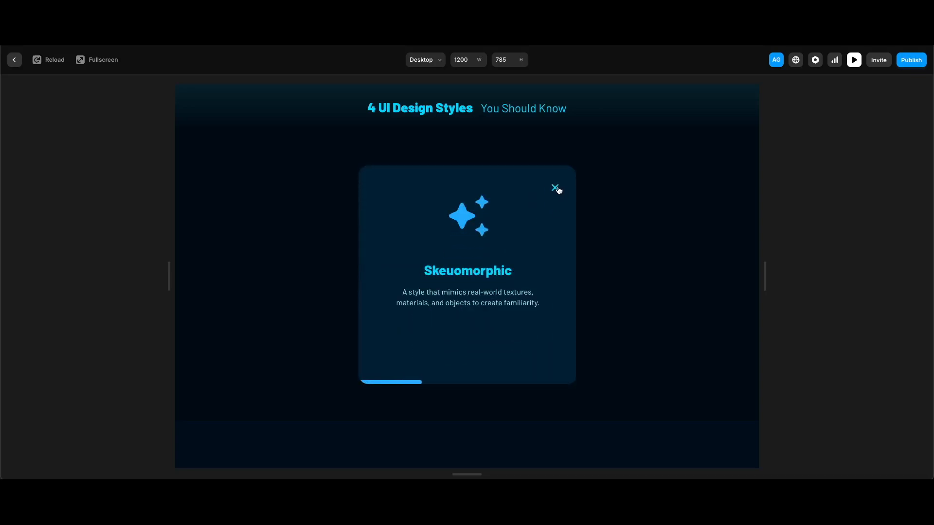
Step: Dismiss each expanded card in the preview with its close icon to check how the bento grid advances through the design styles
click(555, 189)
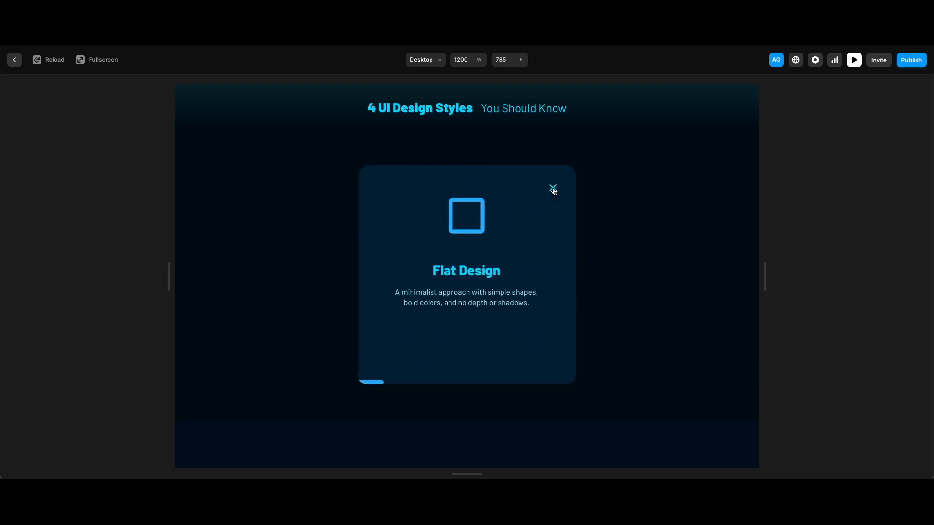
click(551, 188)
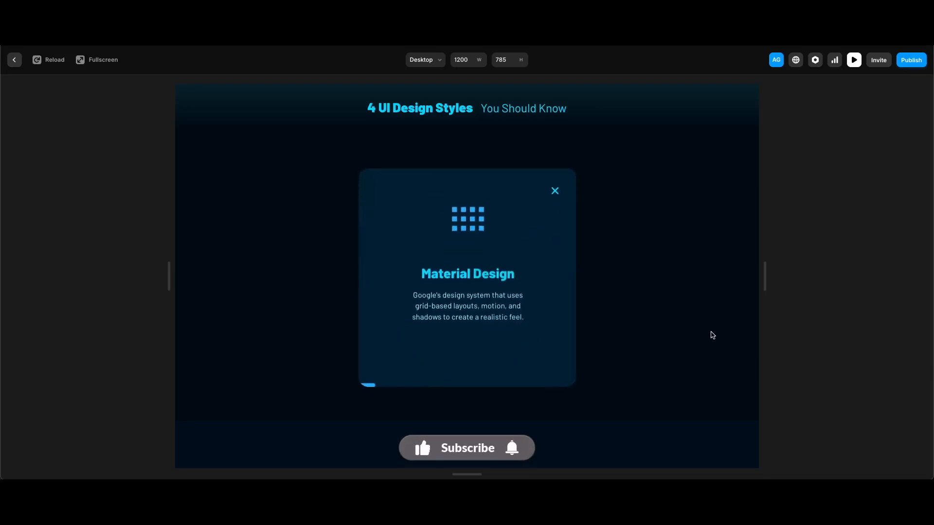
click(553, 190)
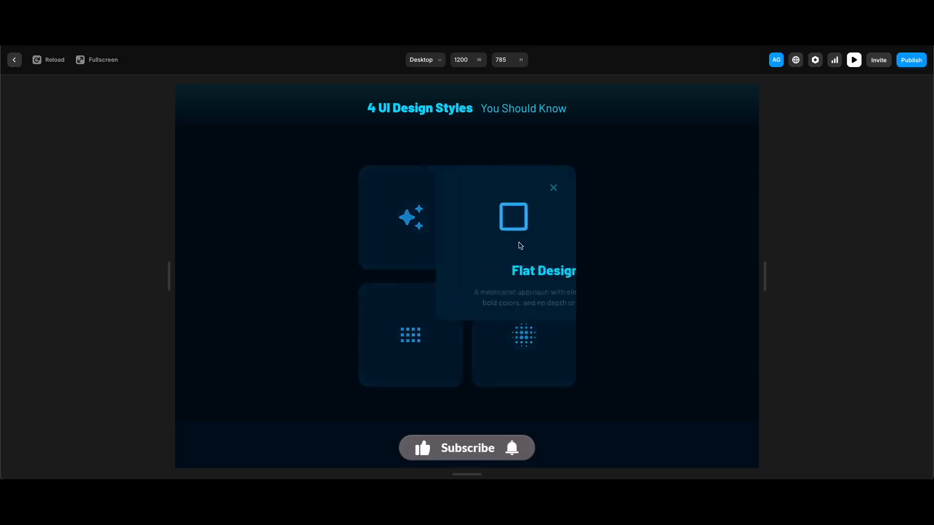
click(554, 192)
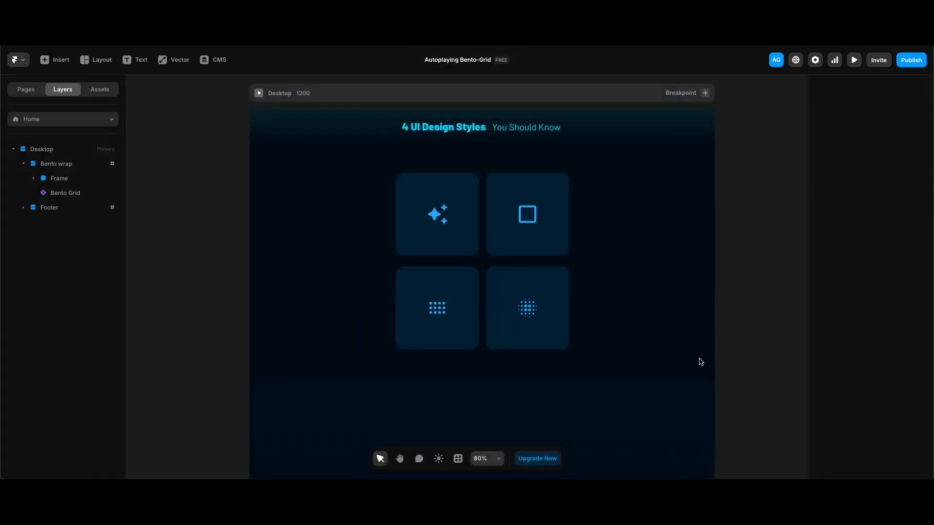
Step: Open the Bento Grid component from the Desktop page, enter its Square component, and clear the selection
click(433, 243)
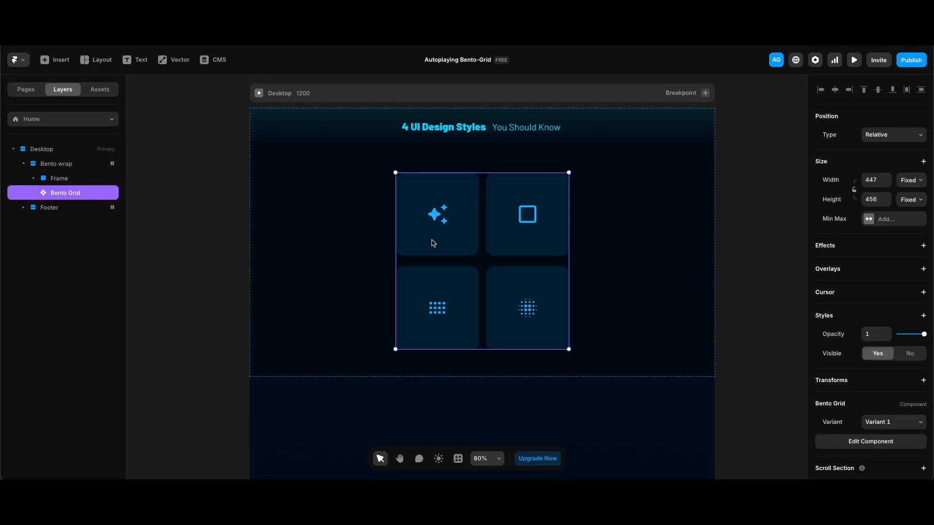
double_click(433, 243)
double_click(431, 240)
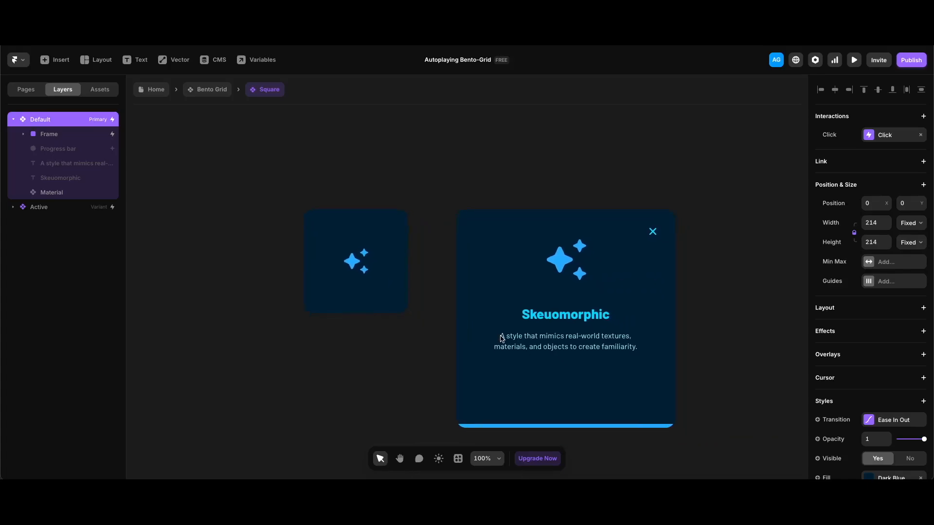
scroll(500, 338, down, 2)
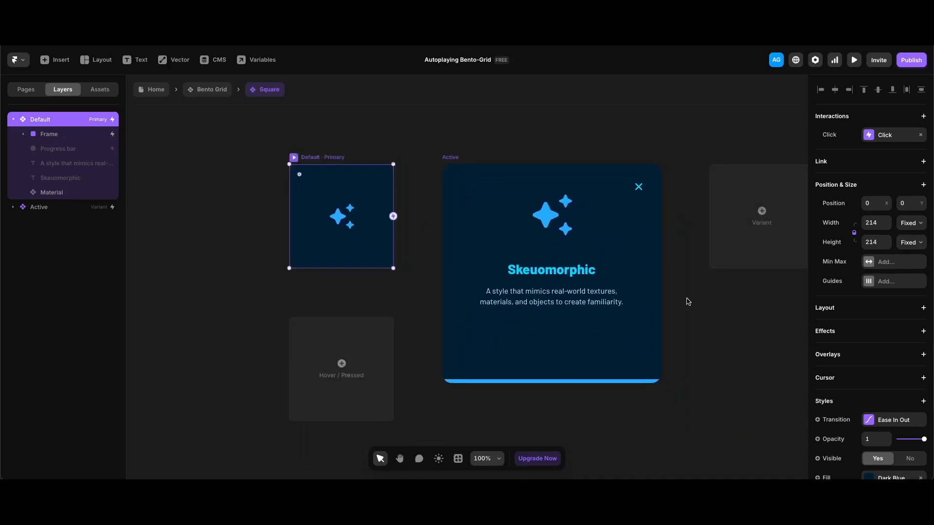
click(700, 295)
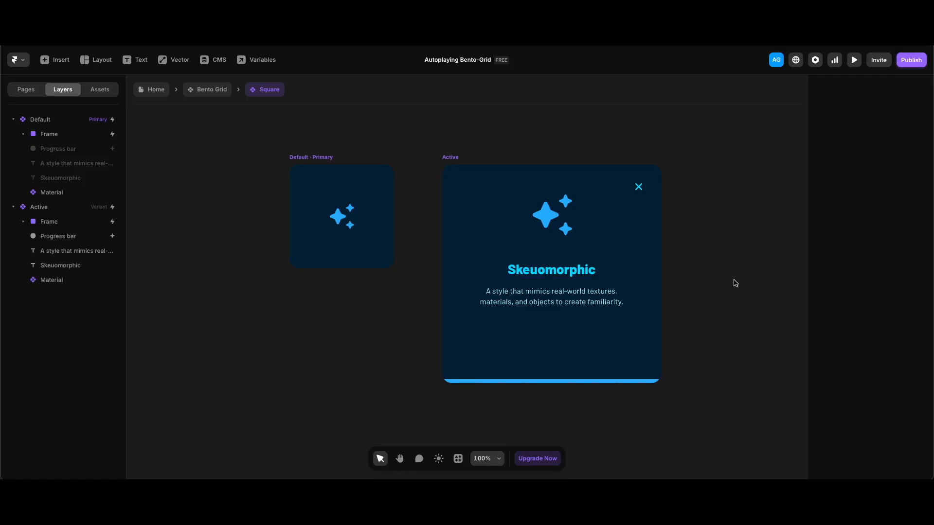
Step: Check the Active card's title and description, and start removing the Default variant's Click event but cancel the removal
click(562, 269)
click(597, 306)
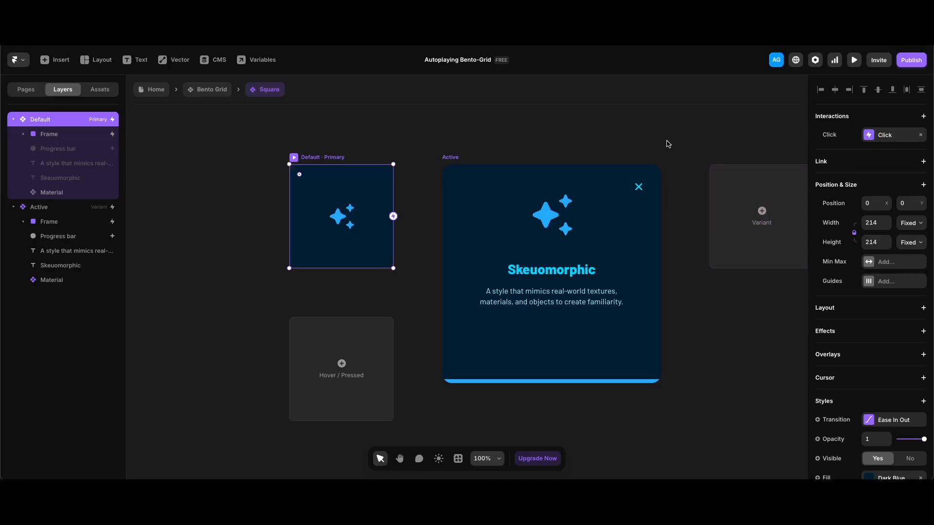
click(921, 136)
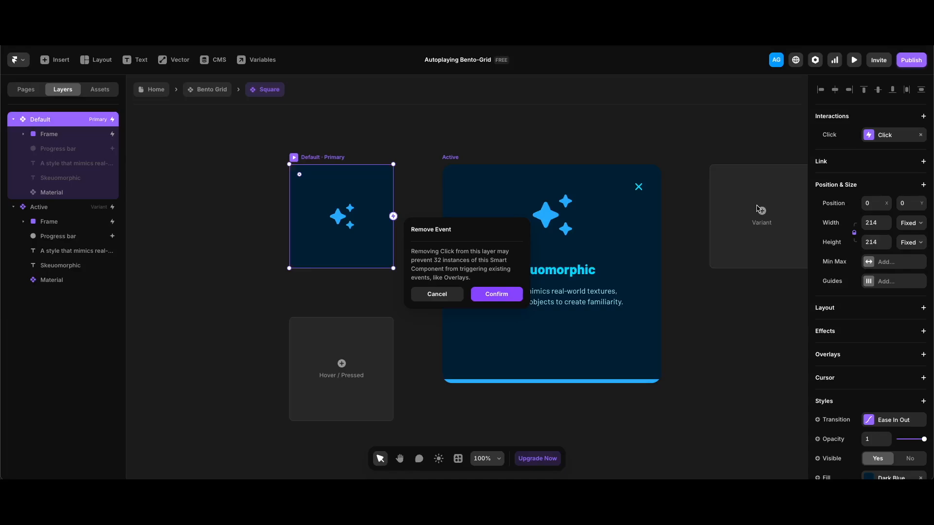
click(691, 372)
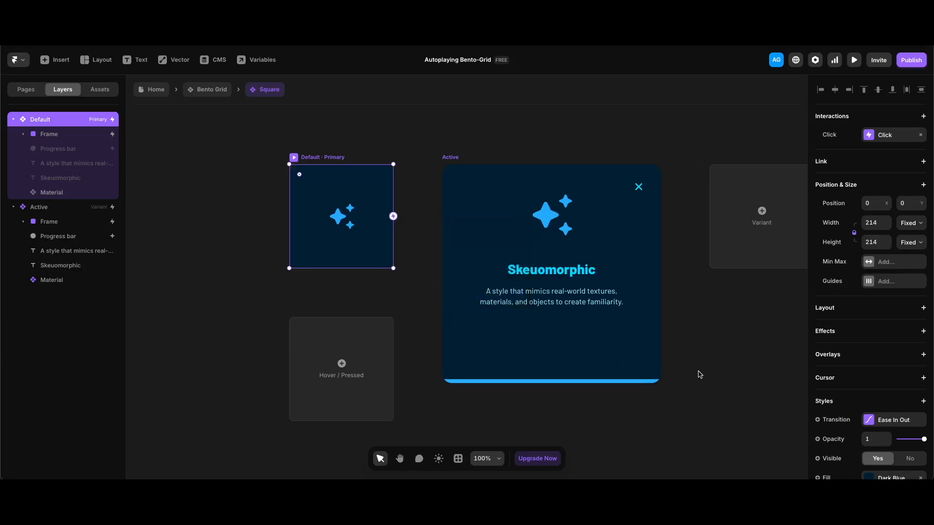
Step: Inspect the Active card's icon and the progress bar's Appear effect, including its enter effect and transition settings
click(554, 215)
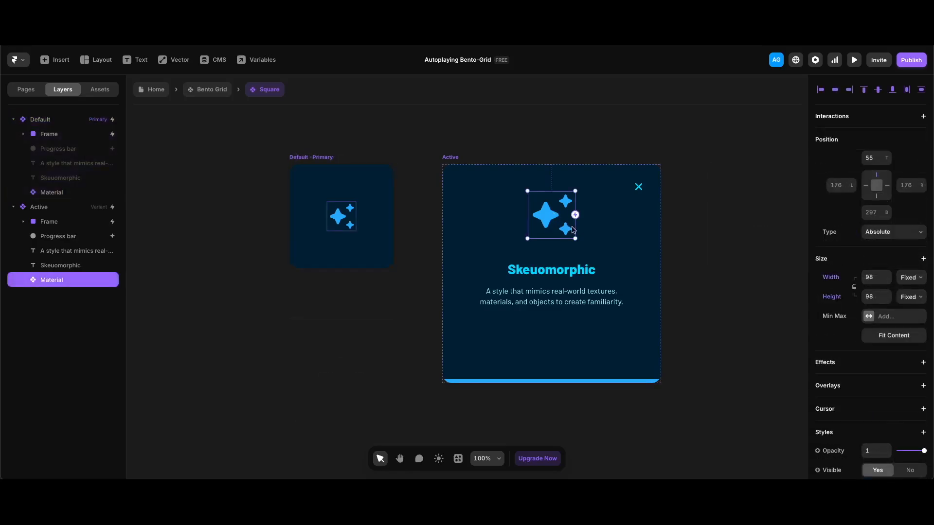
scroll(867, 415, down, 5)
click(608, 297)
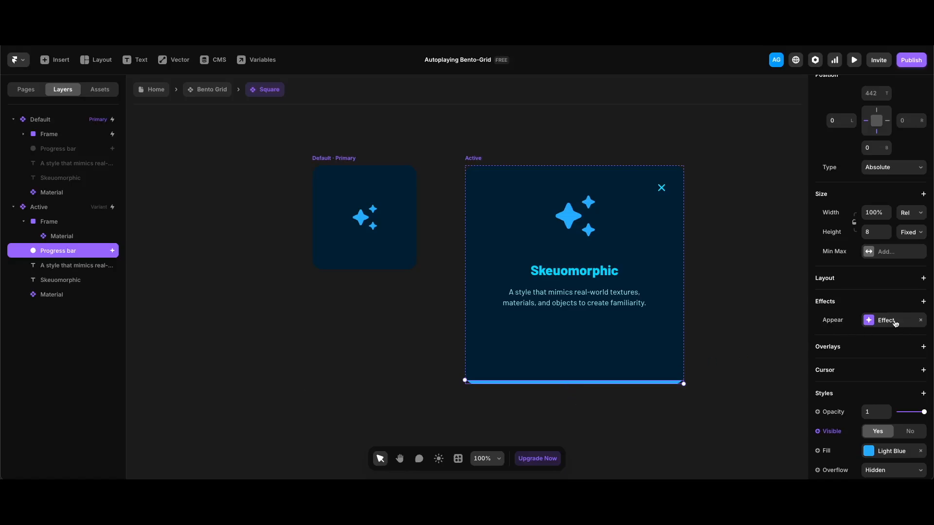
click(894, 321)
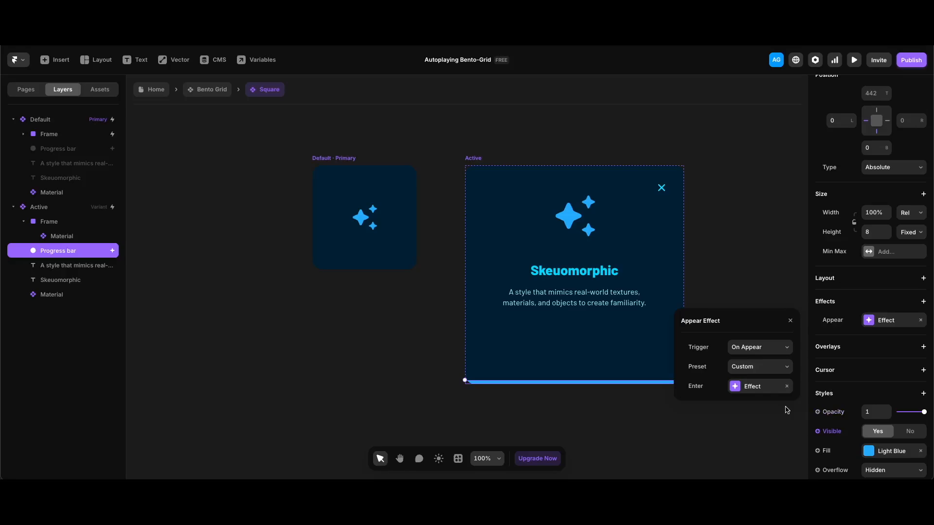
click(756, 390)
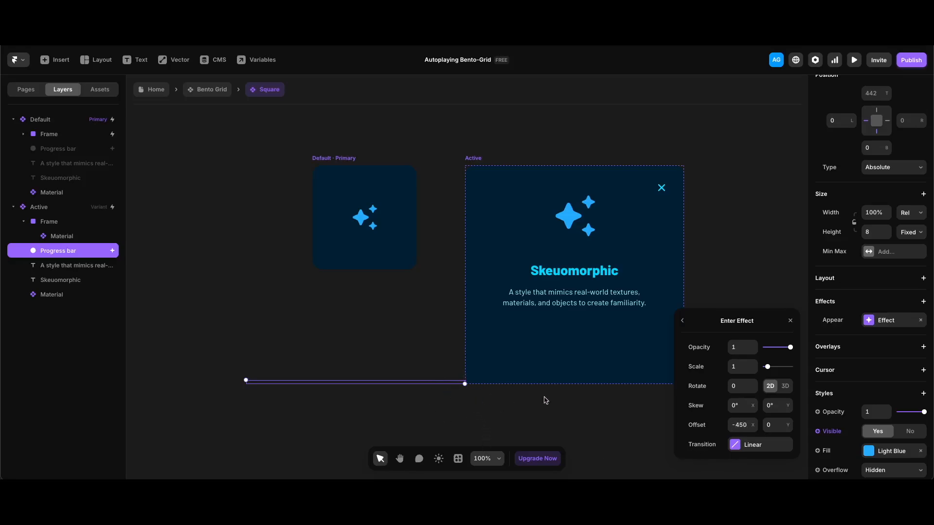
click(740, 444)
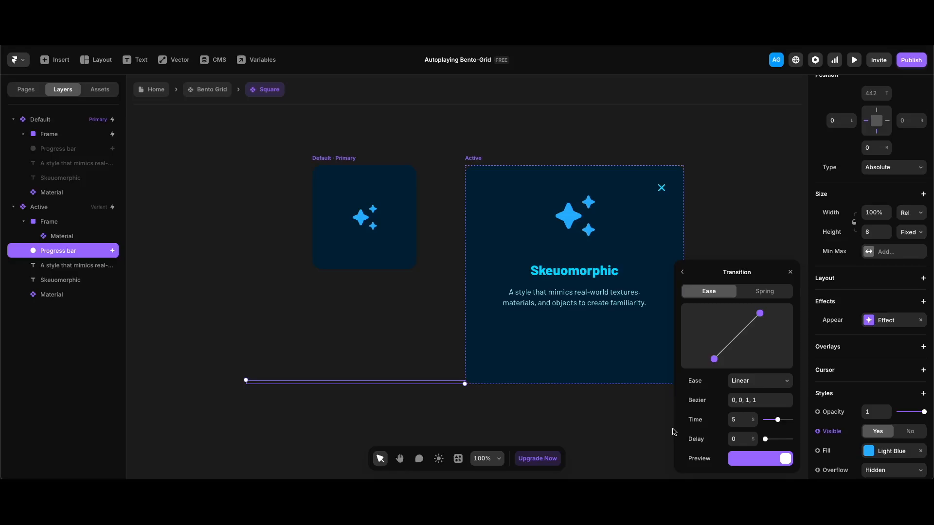
click(597, 128)
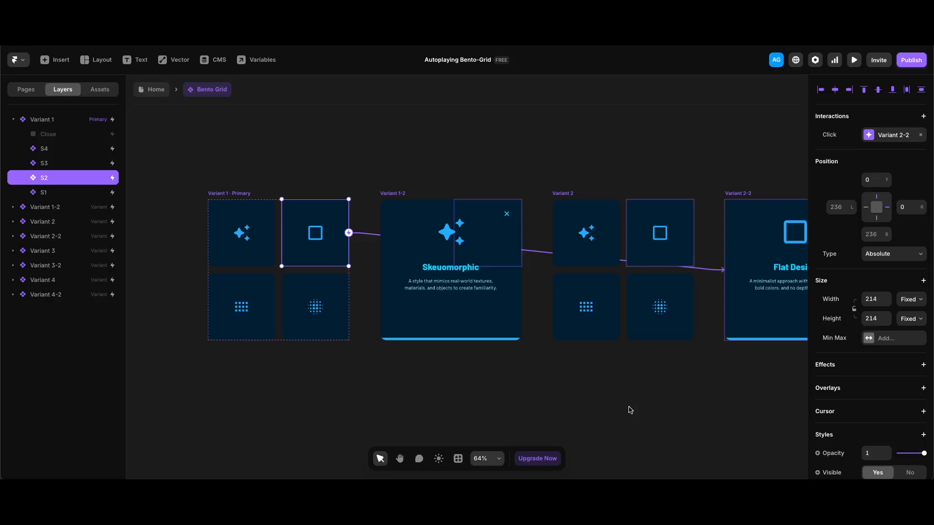
Step: Examine the interactions of Variant 1, its S1 square, and the S2 square in Variant 2 of the Bento Grid
click(220, 191)
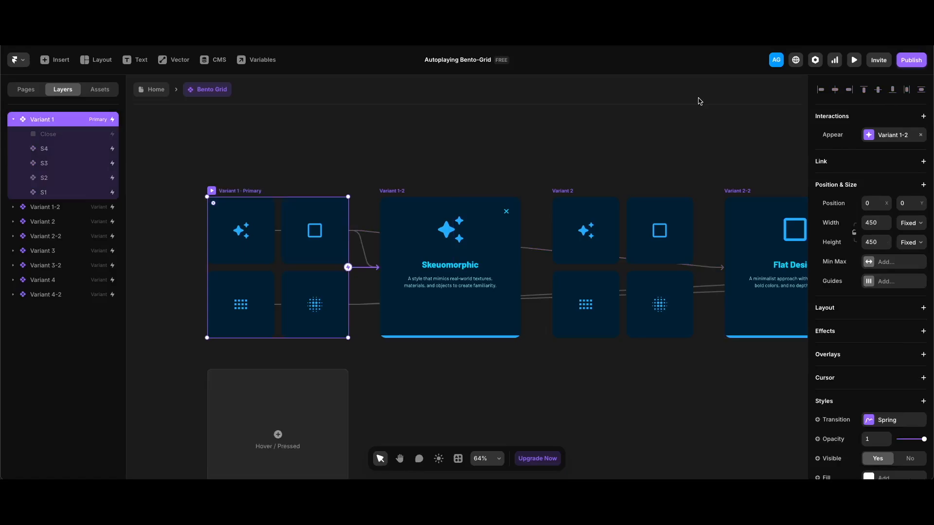
click(254, 211)
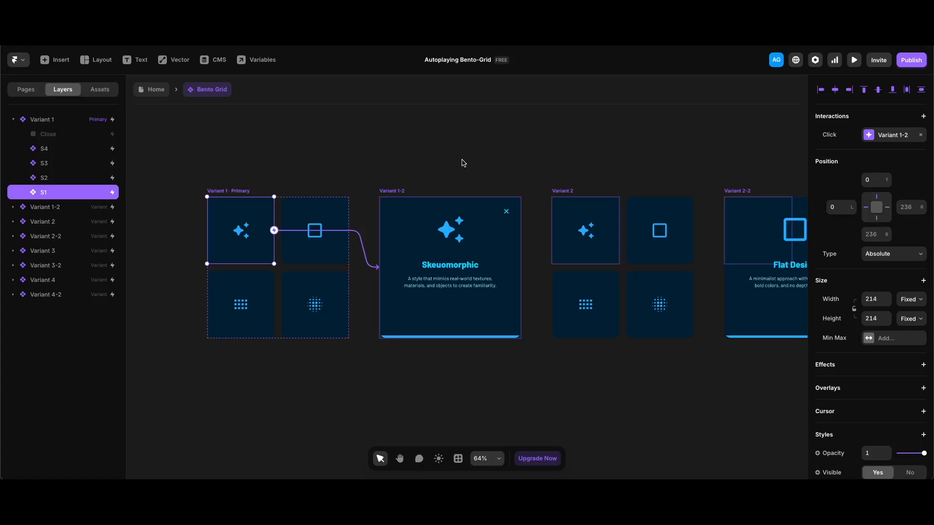
click(659, 230)
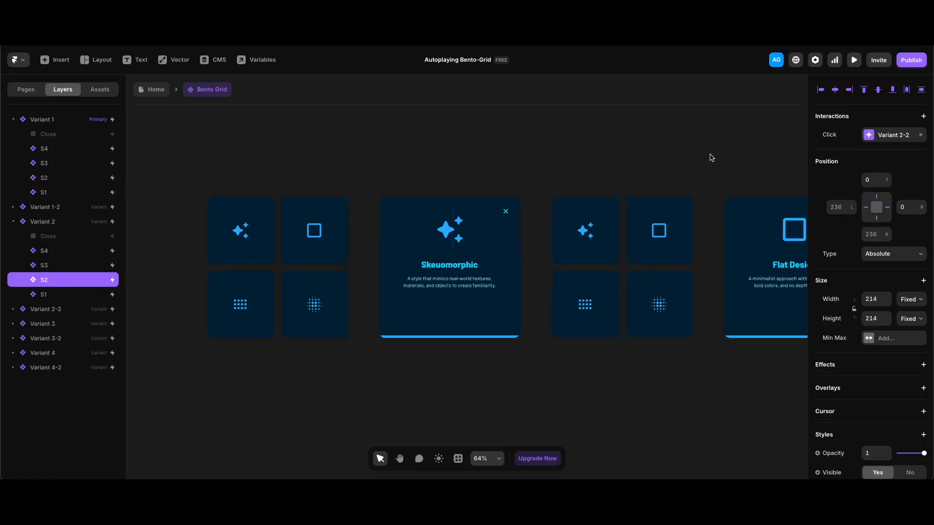
scroll(711, 157, right, 3)
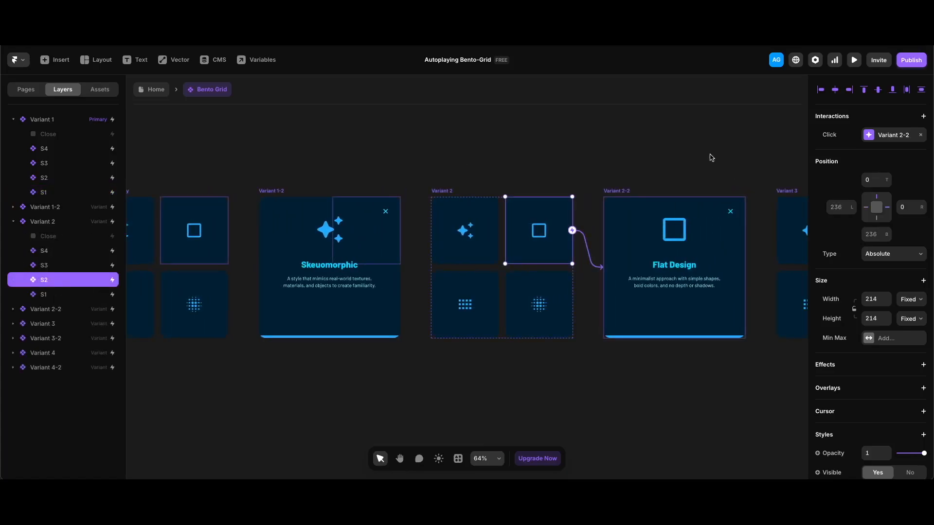
Step: Select squares S1 to S4 inside Variant 1-2 to review their shared settings, and clear the selection
click(321, 229)
key(Escape)
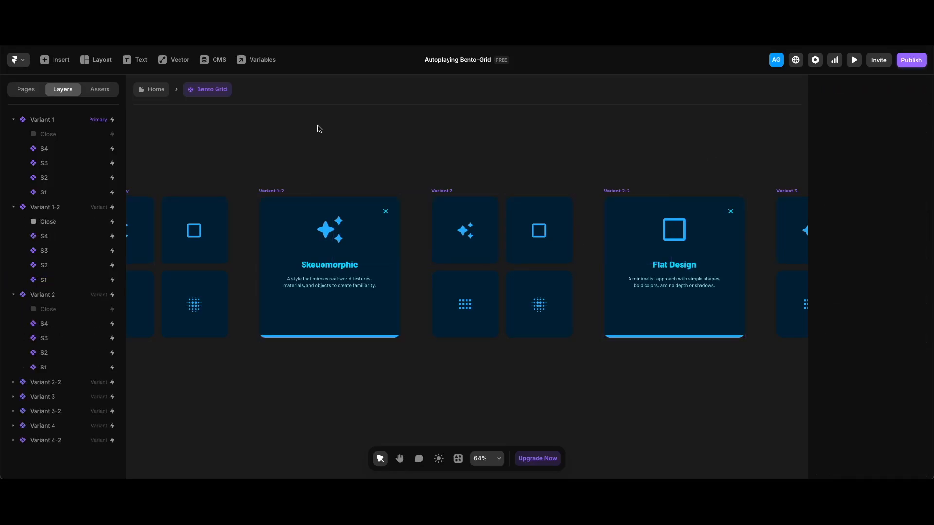
click(320, 214)
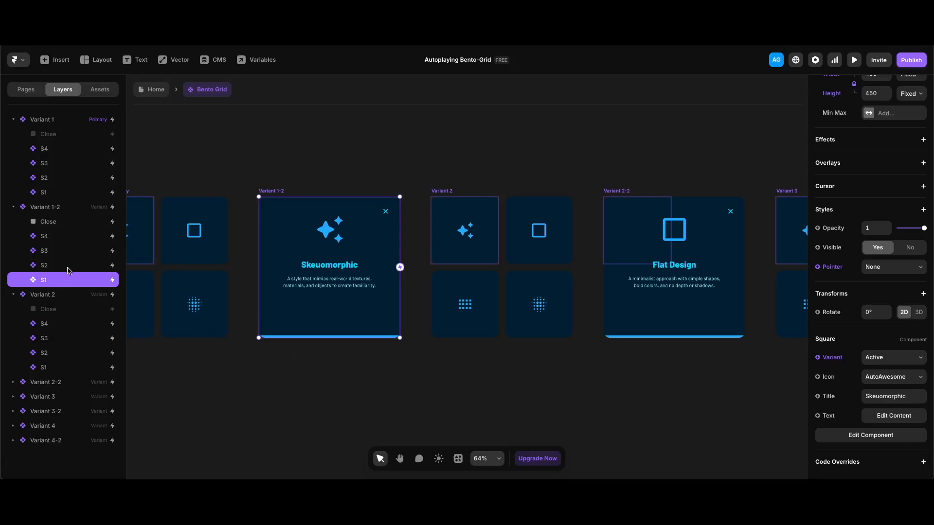
shift+click(44, 236)
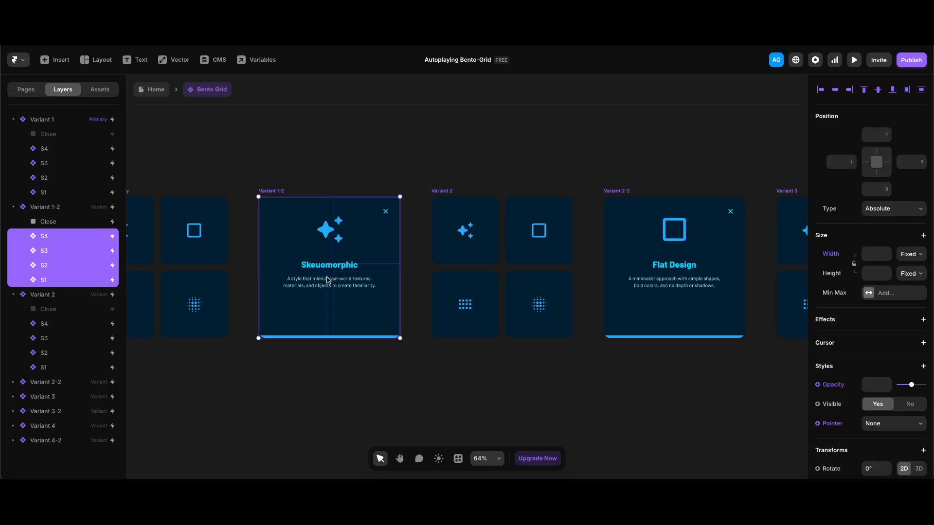
click(652, 423)
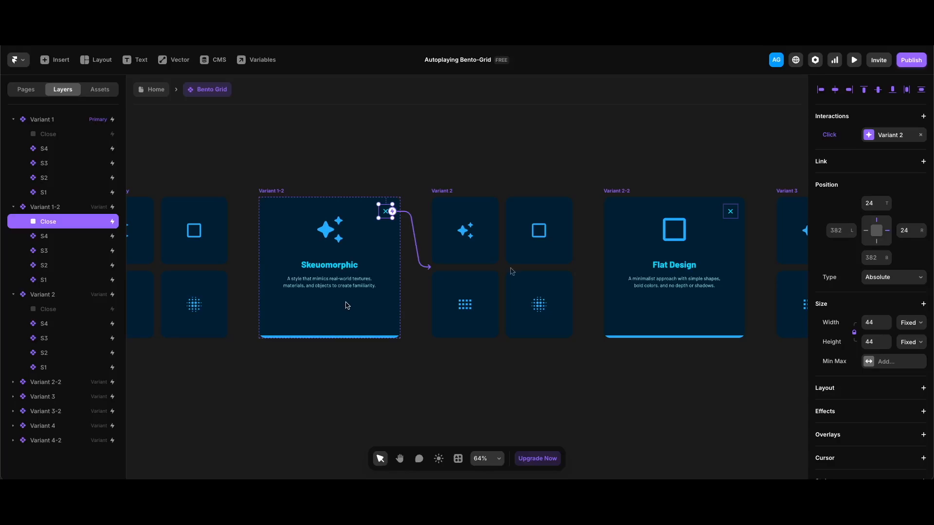
Step: Inspect the click interaction on the Close button of Variant 4-2, the Neumorphism card
scroll(511, 268, down, 3)
scroll(545, 277, right, 10)
scroll(570, 286, right, 8)
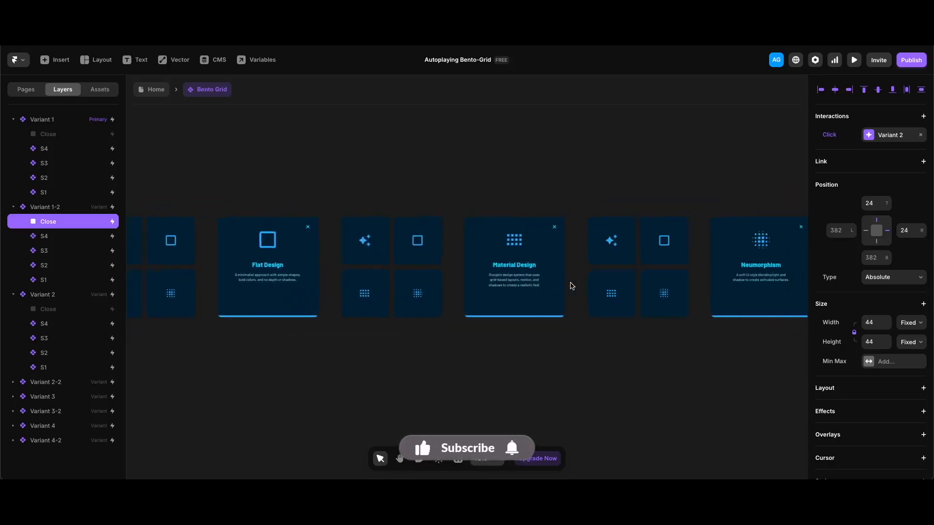
click(616, 226)
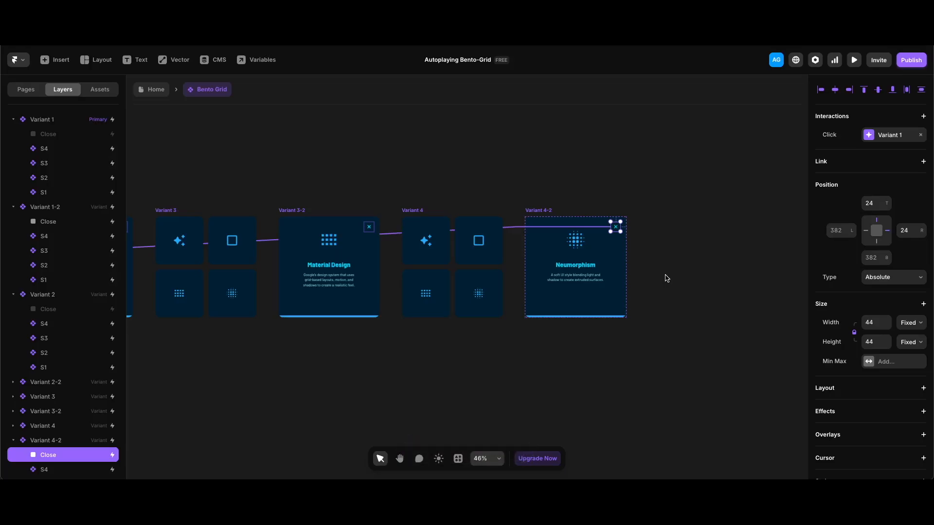
scroll(666, 278, right, 1)
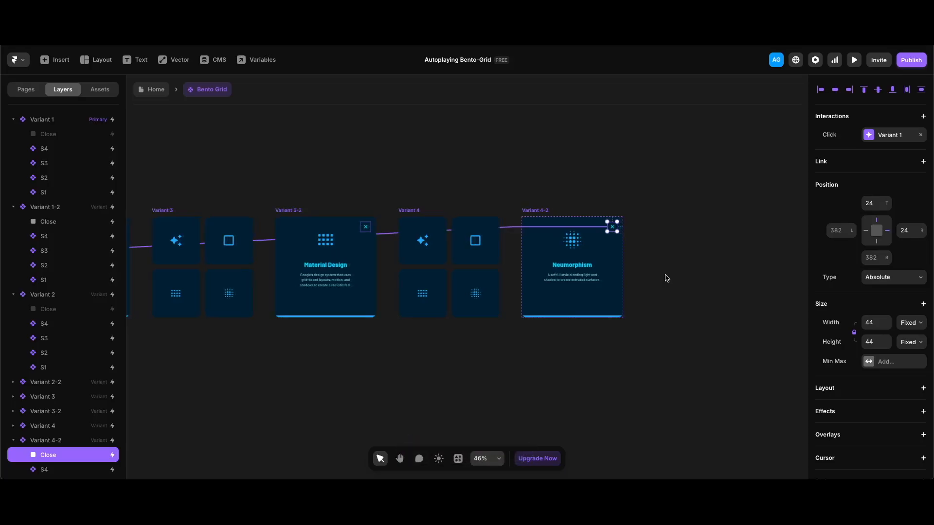
Step: Review the settings of Variant 1-2's Appear interaction and close them
scroll(655, 277, left, 5)
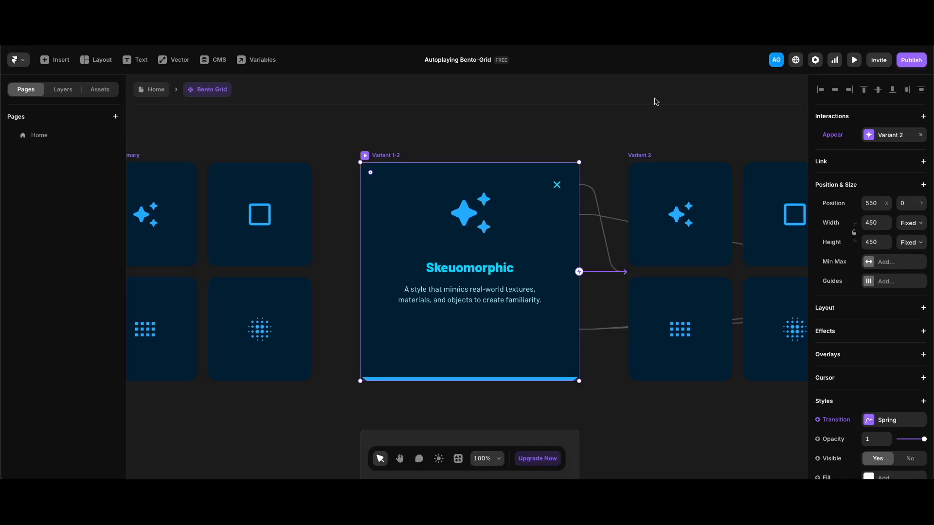
click(880, 136)
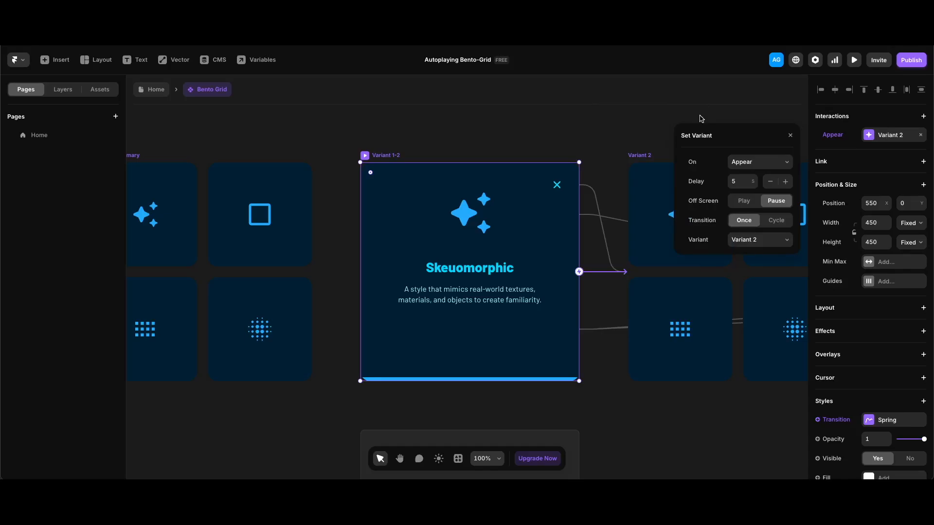
double_click(495, 135)
Step: Preview the page and dismiss the expanded cards one after another to test the grid's close interactions
key(super+p)
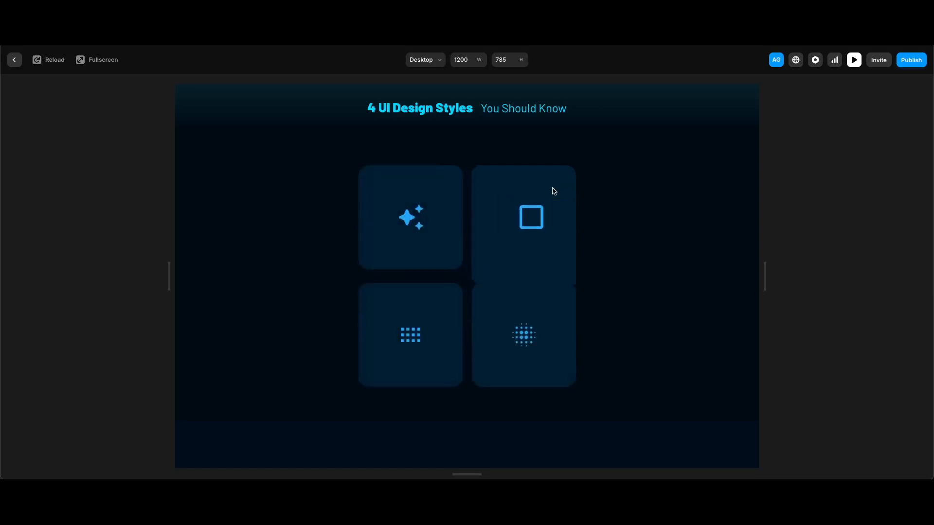
click(553, 192)
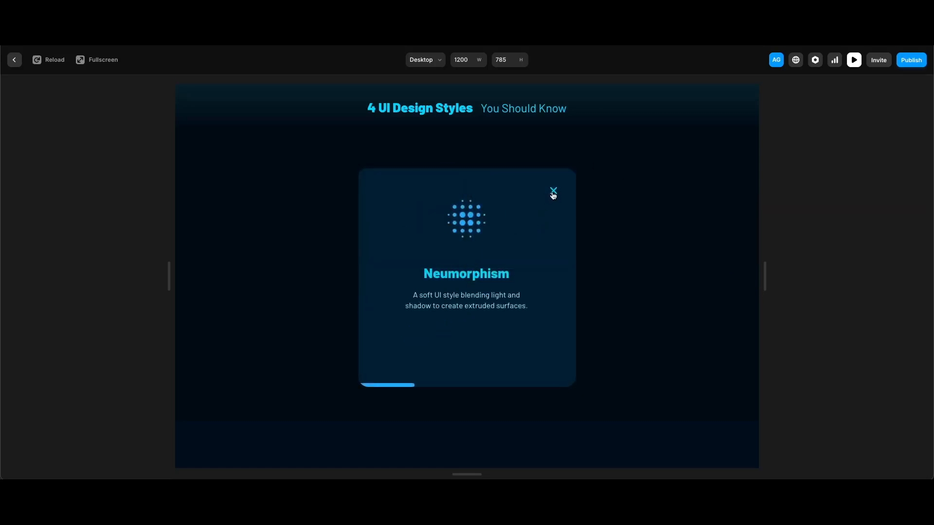
click(553, 193)
click(559, 192)
click(555, 186)
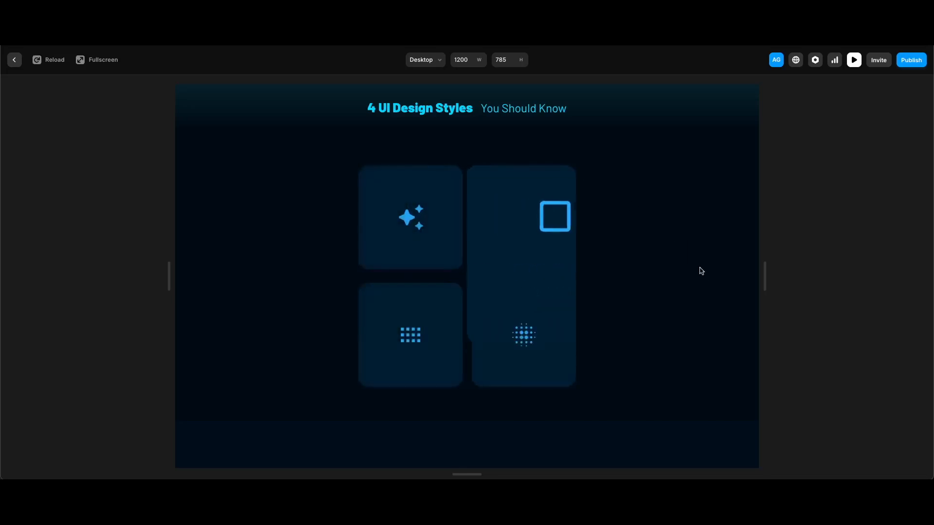